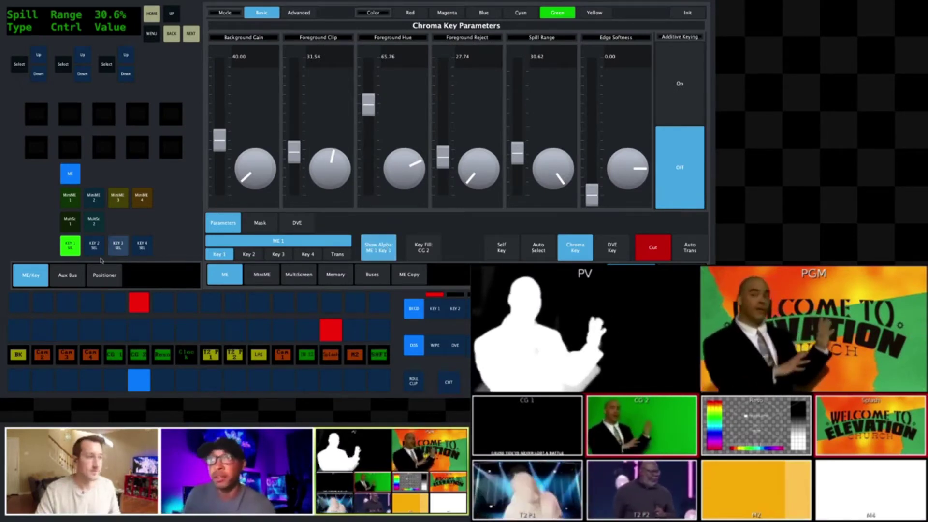
Return the control display to the Basic Mode / Green Color / Init page of the Chroma Key menu.
left_click(70, 247)
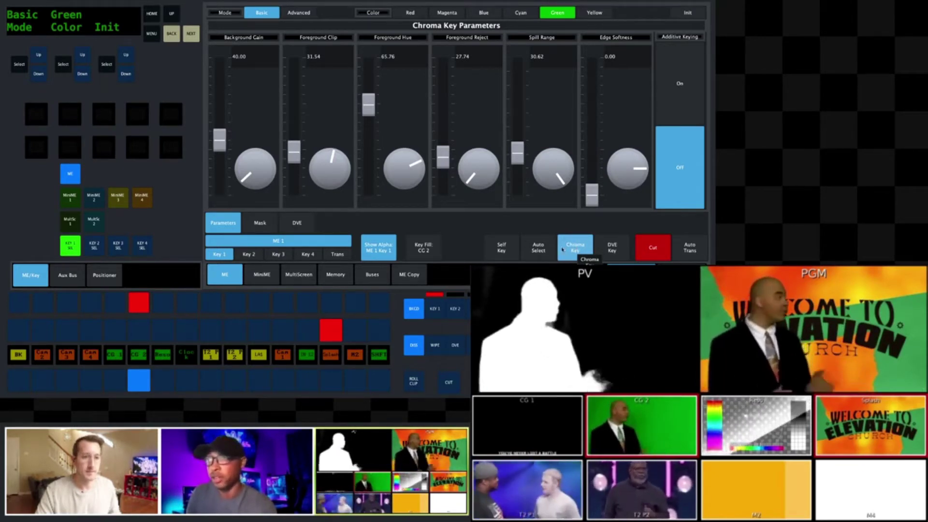
Make key 1 a Normal self key and put the Reso test pattern on program.
left_click(505, 250)
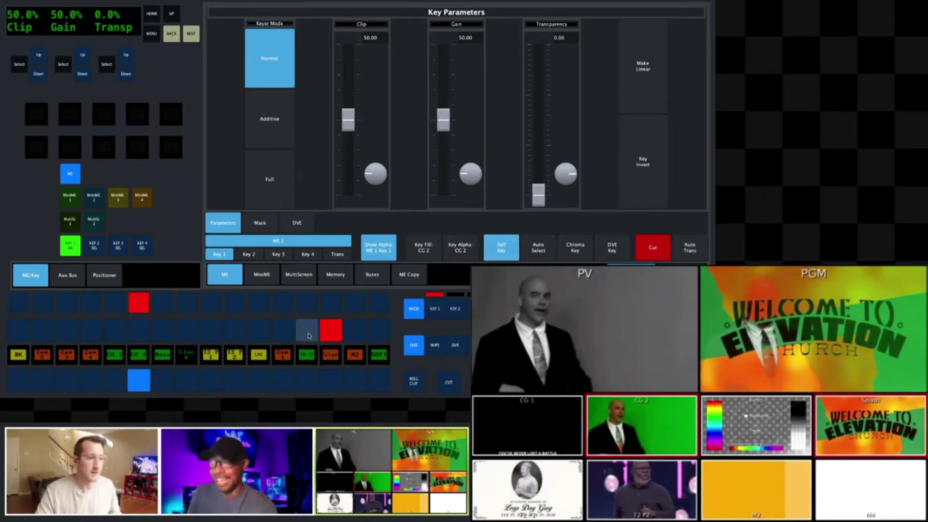
left_click(163, 330)
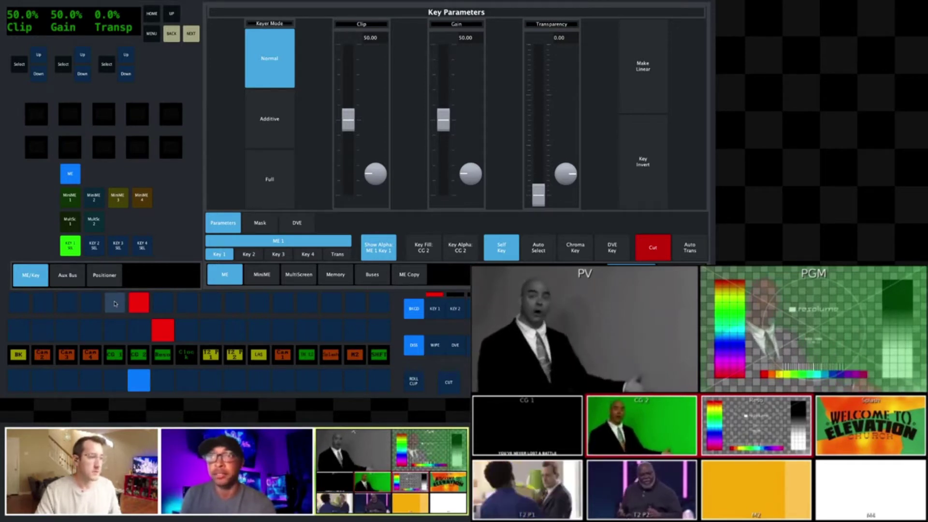
Switch key 1's Key Fill and Key Alpha from CG 2 to CG 1.
left_click(116, 303)
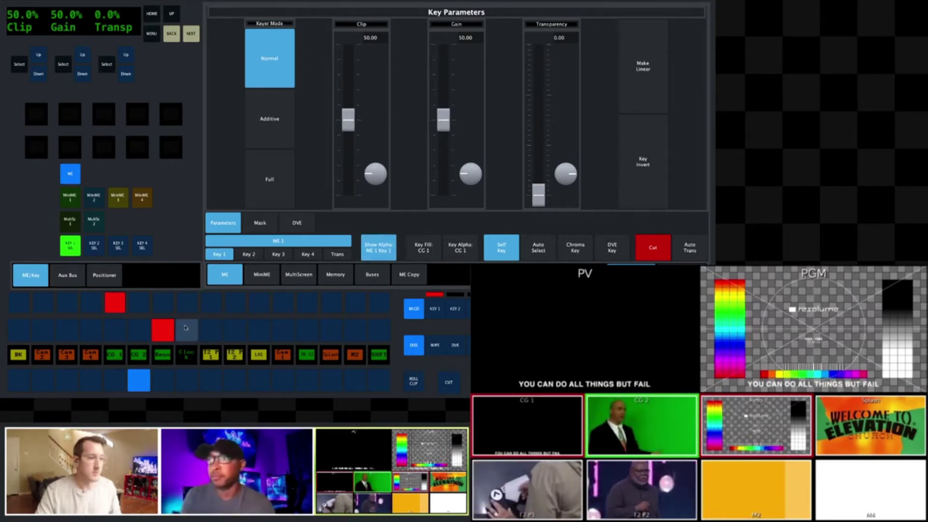
Put the Welcome to Elevation Church splash on program as the background and select the Splash source.
left_click(332, 331)
left_click(332, 331)
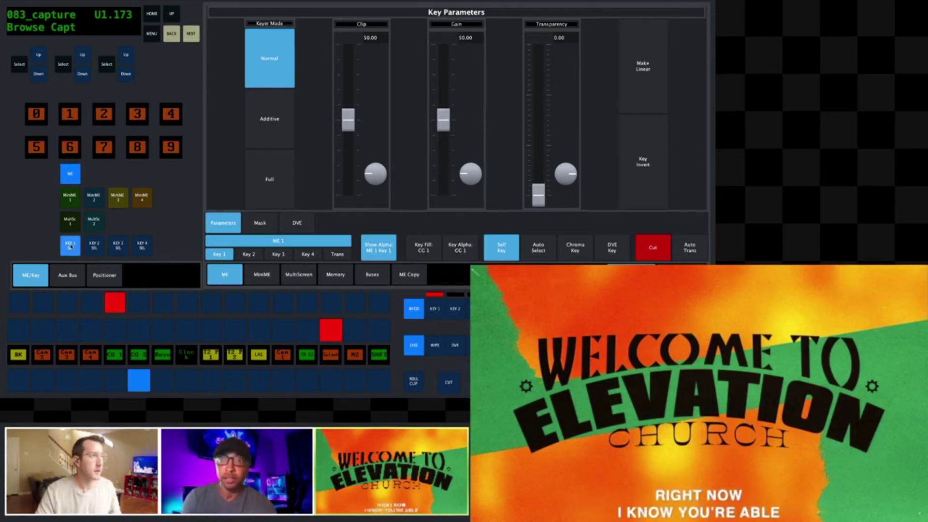
Select key 1 so its Clip, Gain and Transp controls appear on the menu display.
left_click(71, 245)
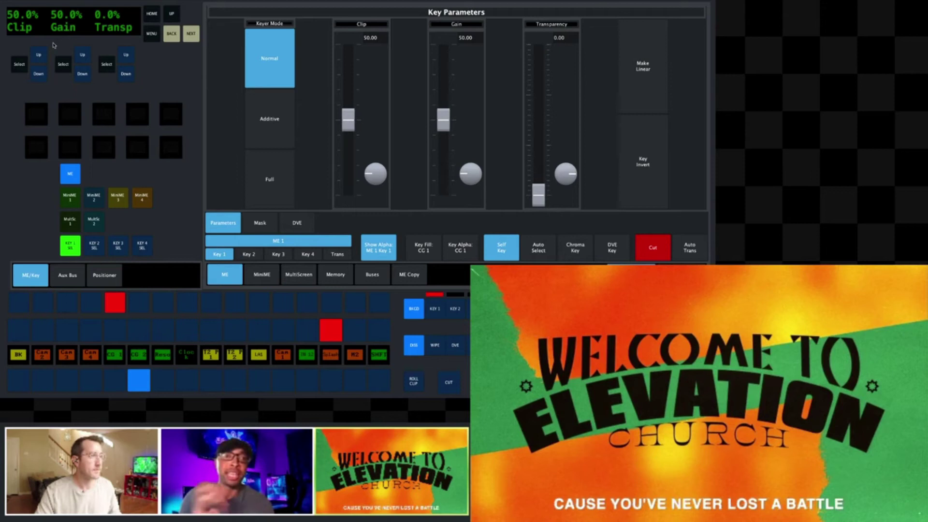
Drop key 1's gain from 50 to 0.0 while clip stays at 50.
left_click(82, 74)
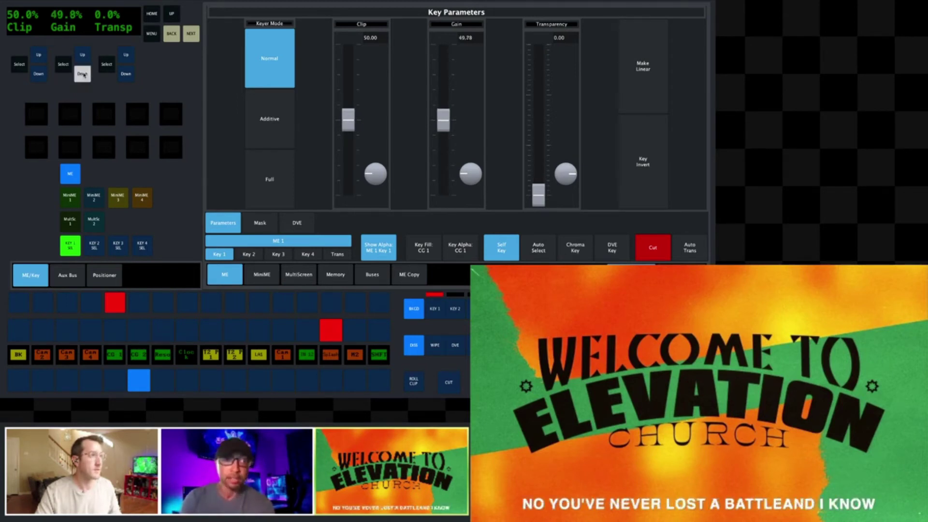
left_click_drag(83, 74, 83, 74)
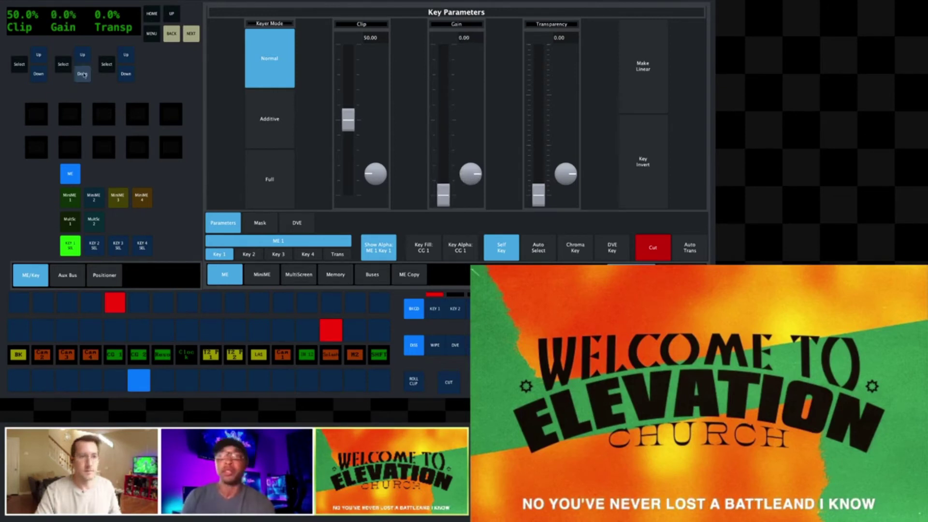
left_click(39, 76)
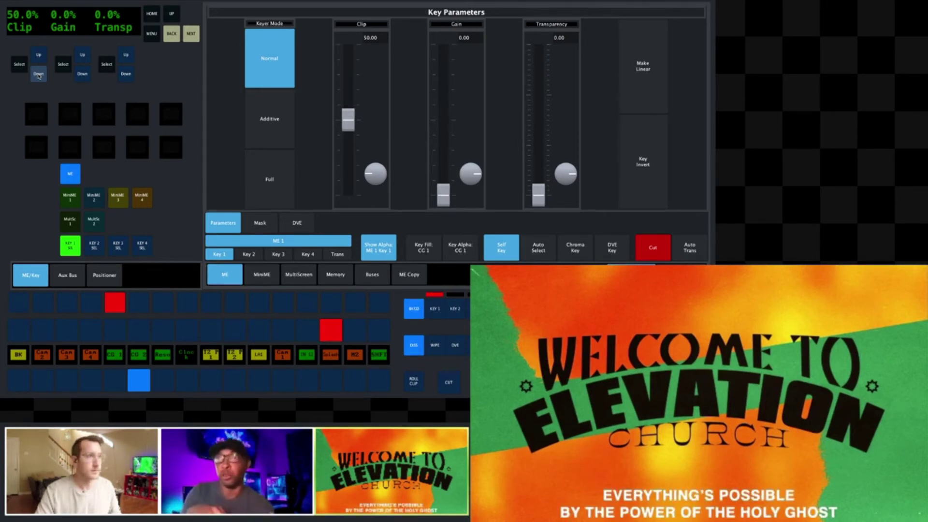
Take key 1's clip down to zero, up to about 6.8, then trim it to 3.09.
left_click(38, 75)
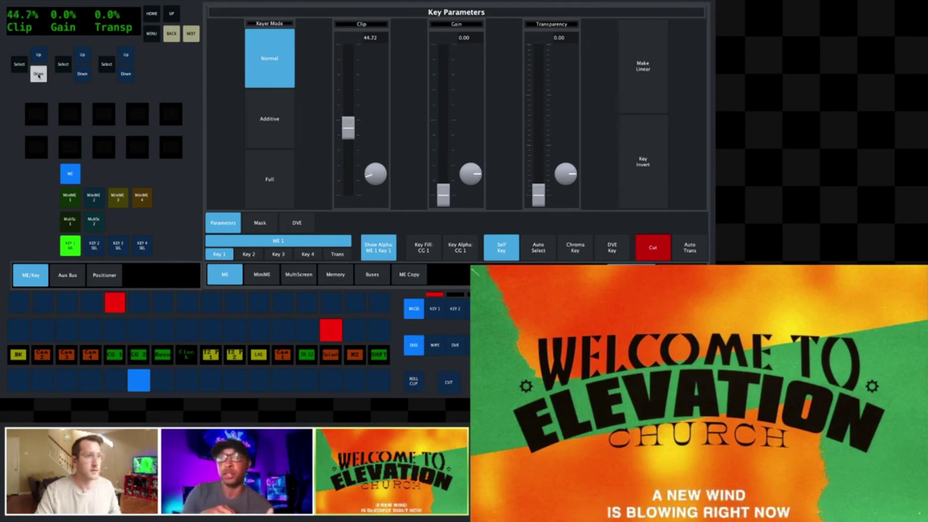
left_click_drag(39, 75, 39, 75)
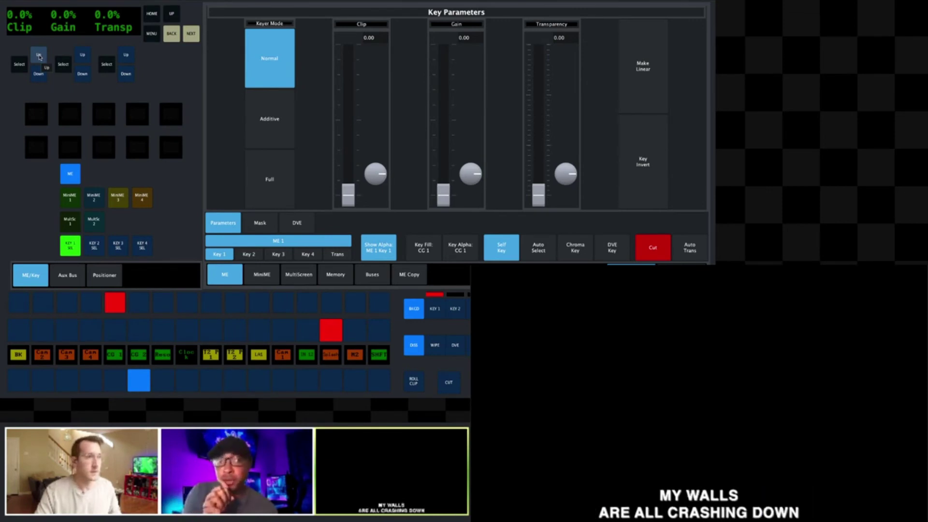
left_click(39, 57)
left_click(39, 56)
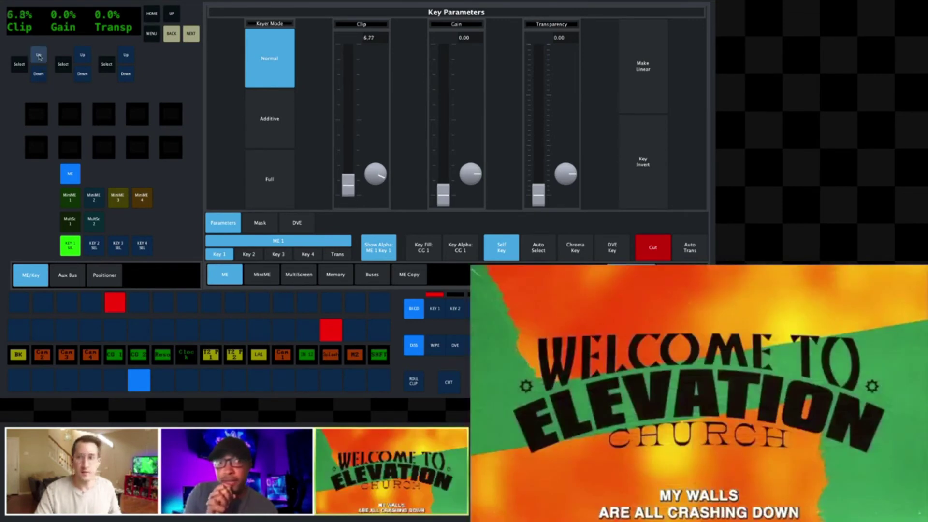
left_click(39, 74)
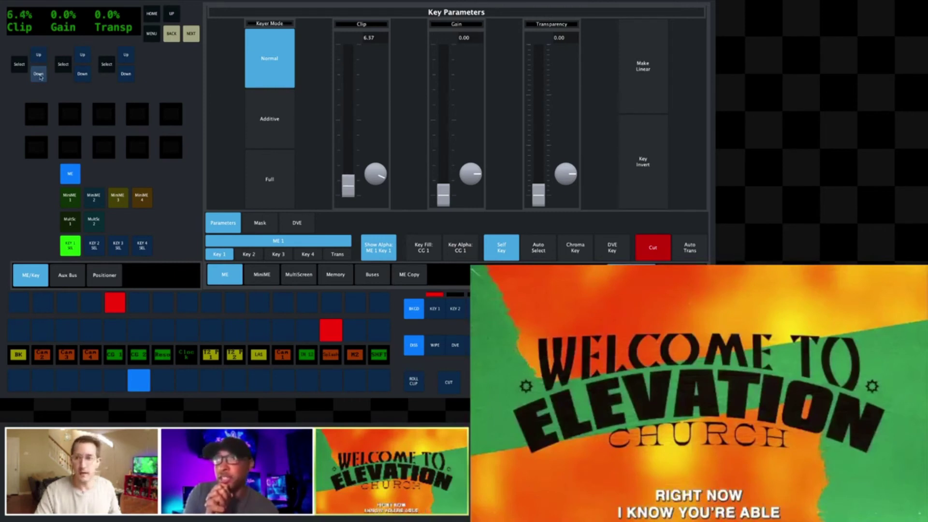
left_click(40, 74)
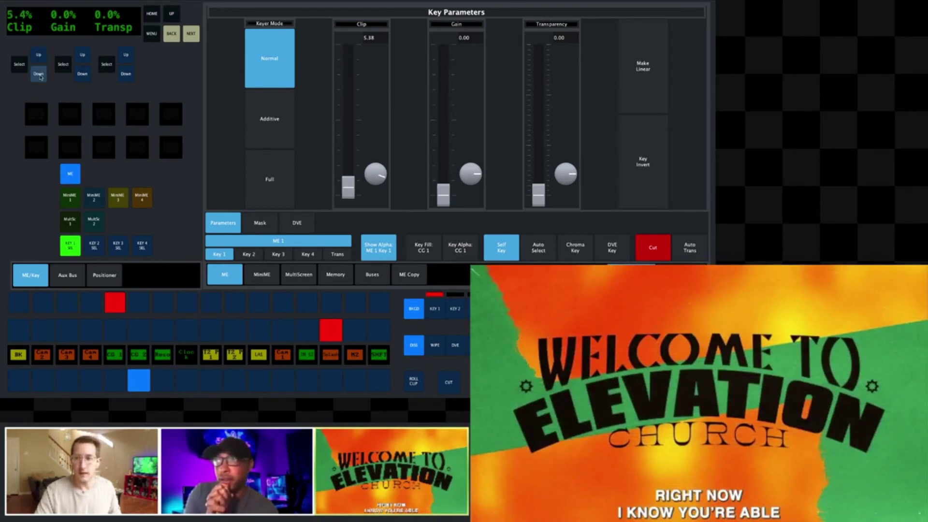
left_click(39, 73)
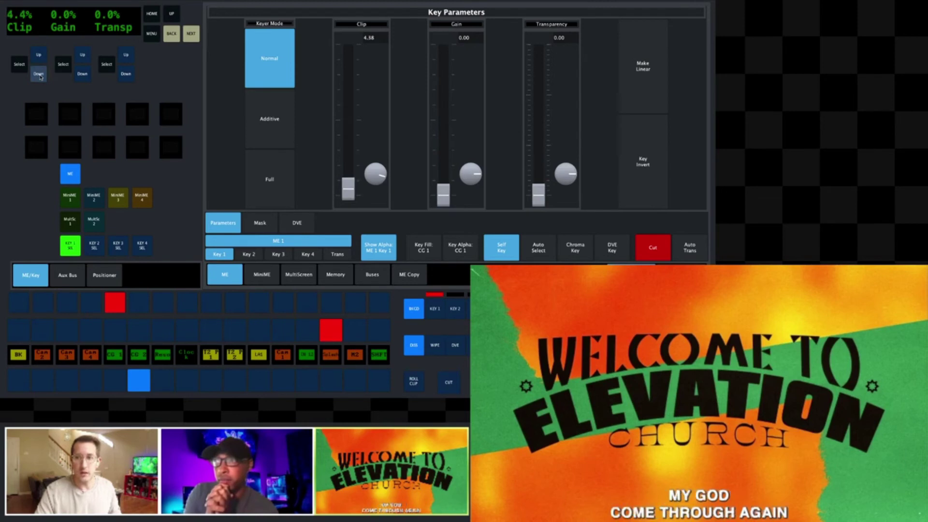
left_click(39, 74)
left_click(39, 74)
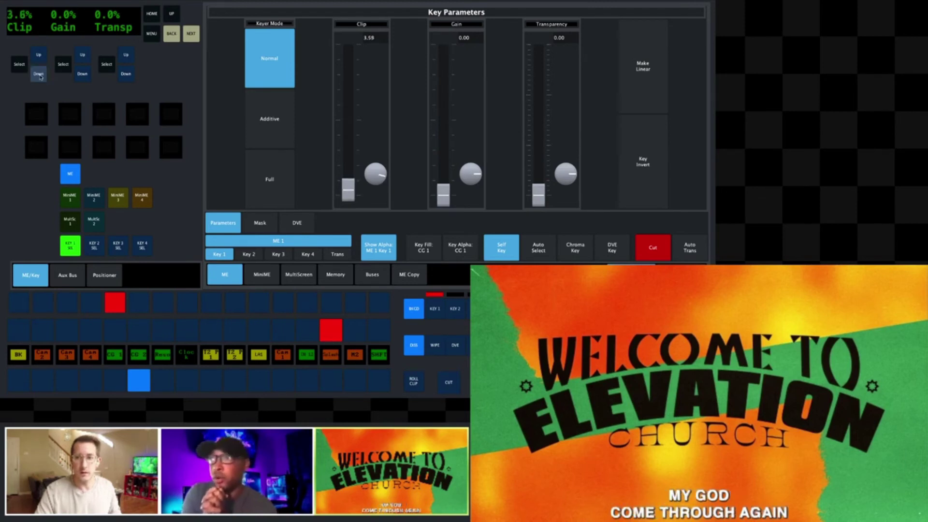
left_click(39, 73)
left_click(39, 74)
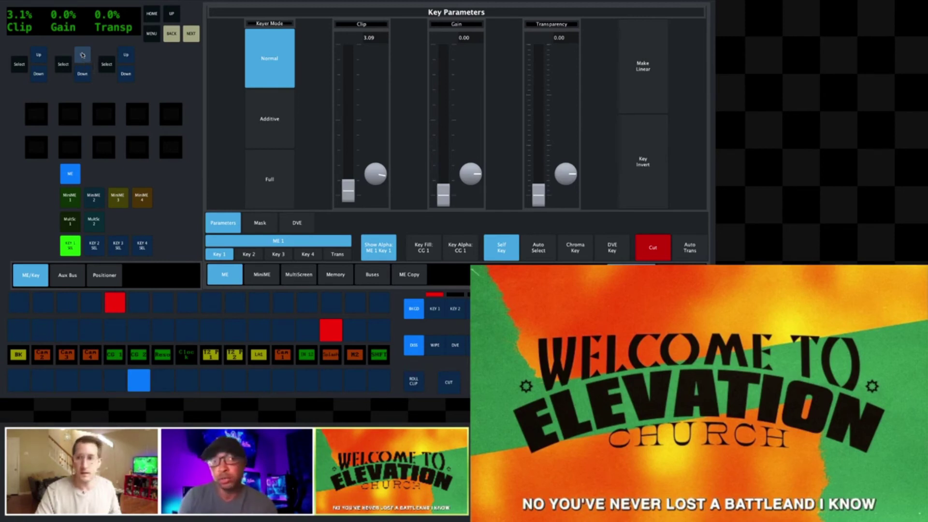
Raise key 1's gain to about 11.7, then back it off to 11.39.
left_click(83, 55)
left_click(82, 55)
left_click(83, 55)
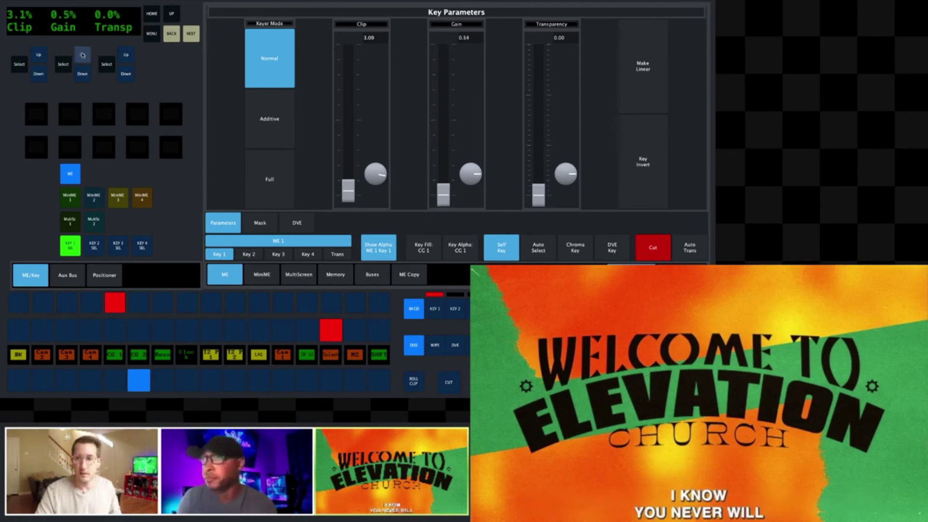
left_click(82, 55)
left_click(83, 55)
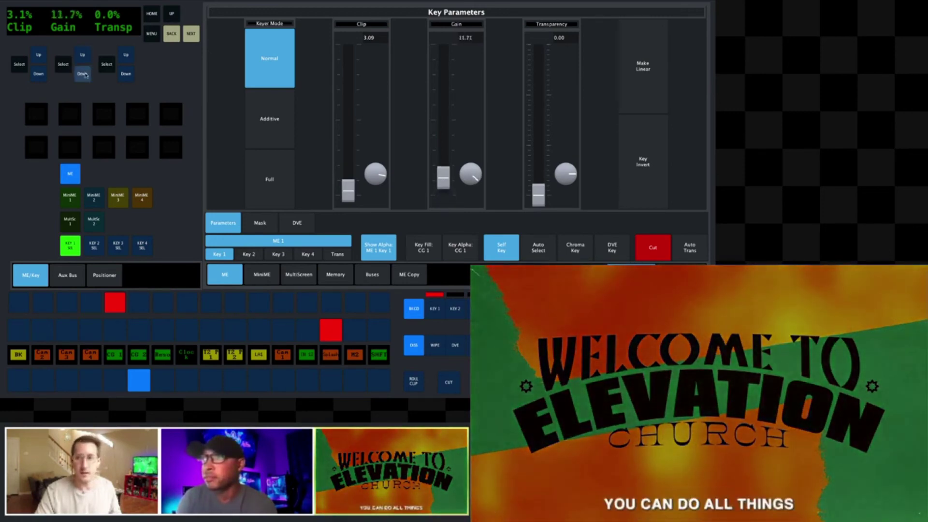
left_click(84, 73)
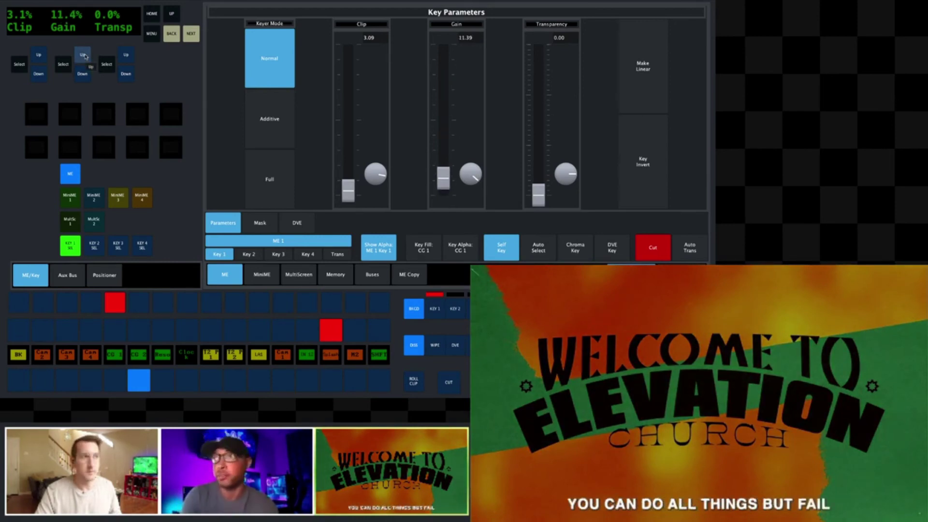
Raise key 1's clip to about 15.2, then trim it back to 14.9.
left_click(39, 55)
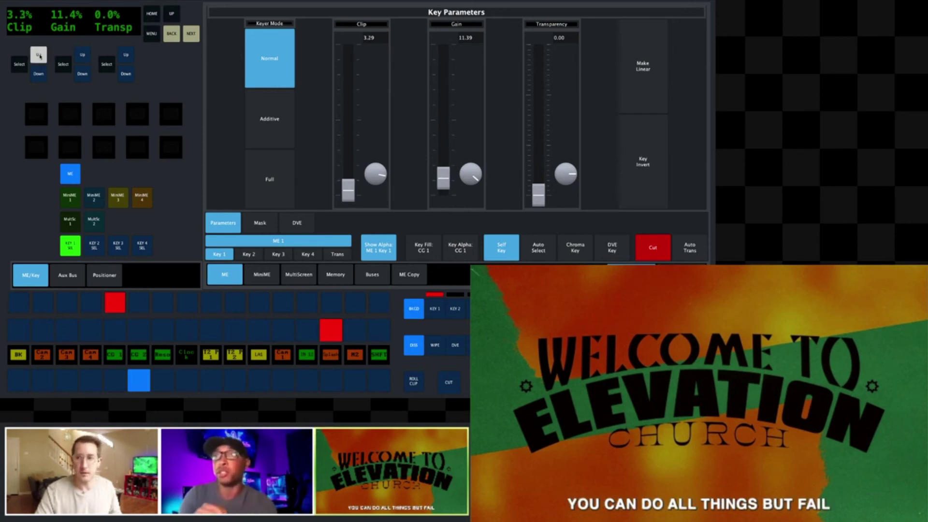
left_click(39, 55)
left_click(39, 55)
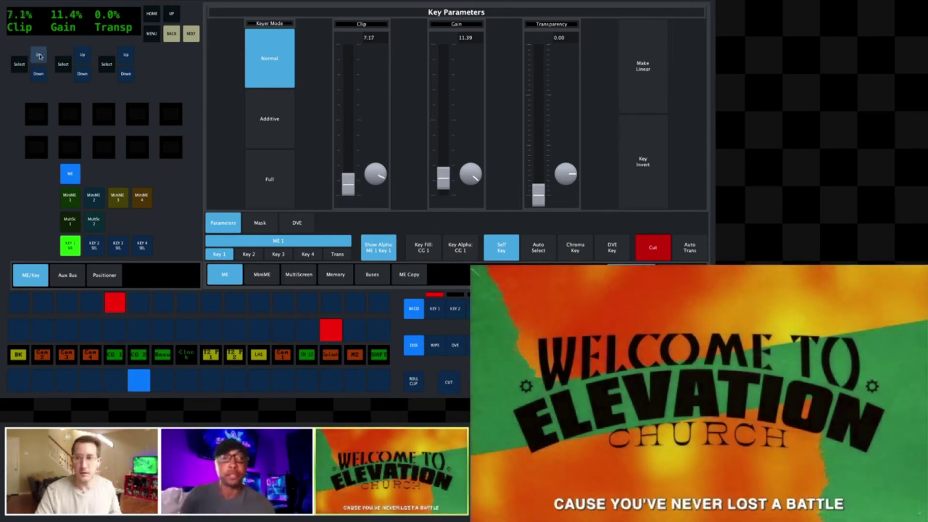
left_click(39, 56)
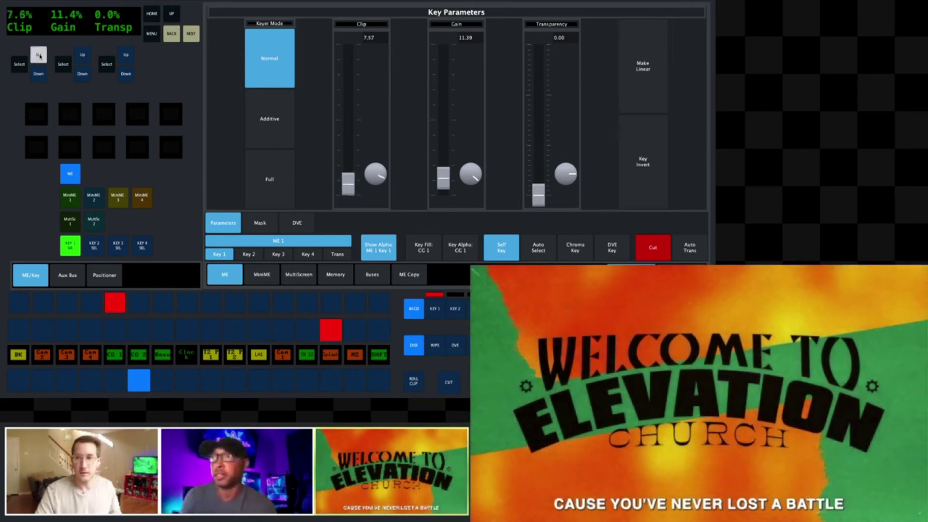
left_click(40, 56)
left_click(39, 56)
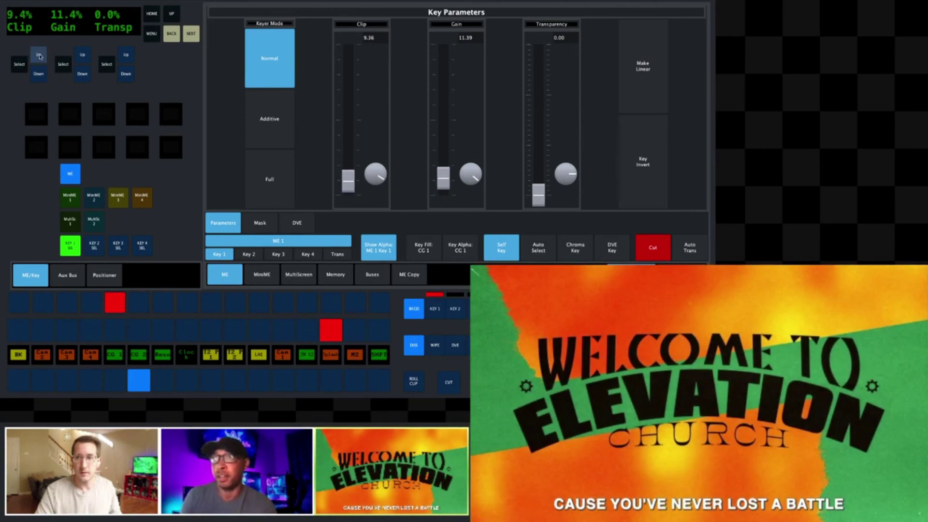
left_click(39, 56)
left_click(39, 56)
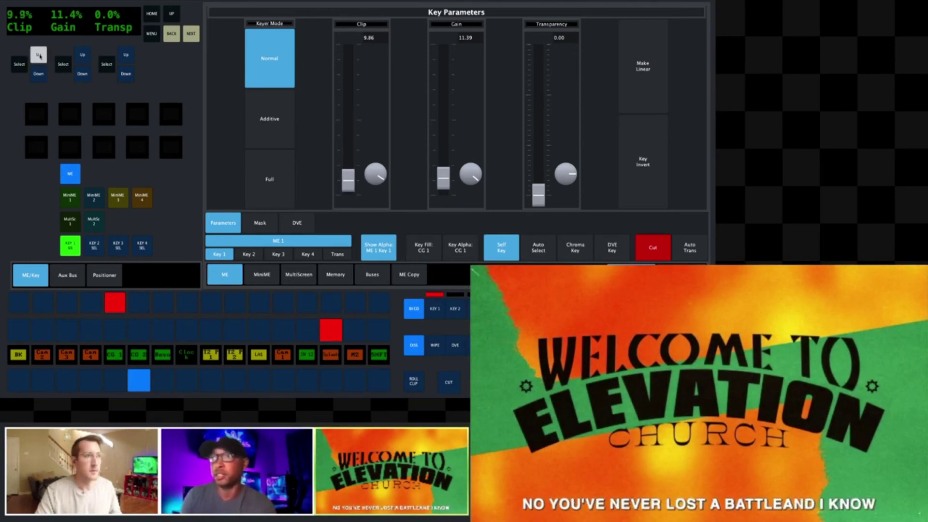
left_click_drag(40, 56, 41, 80)
left_click(40, 77)
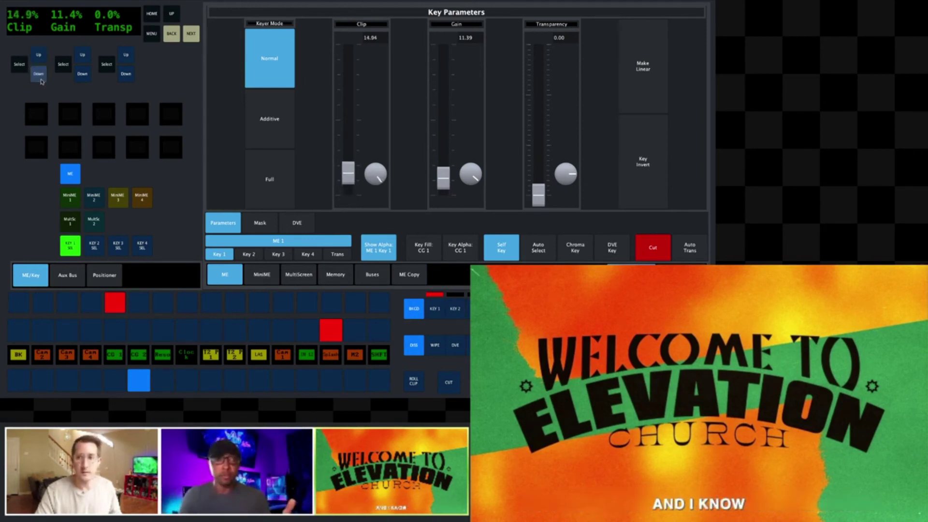
Step key 1's gain up from 11.4 to 13.45.
left_click(83, 55)
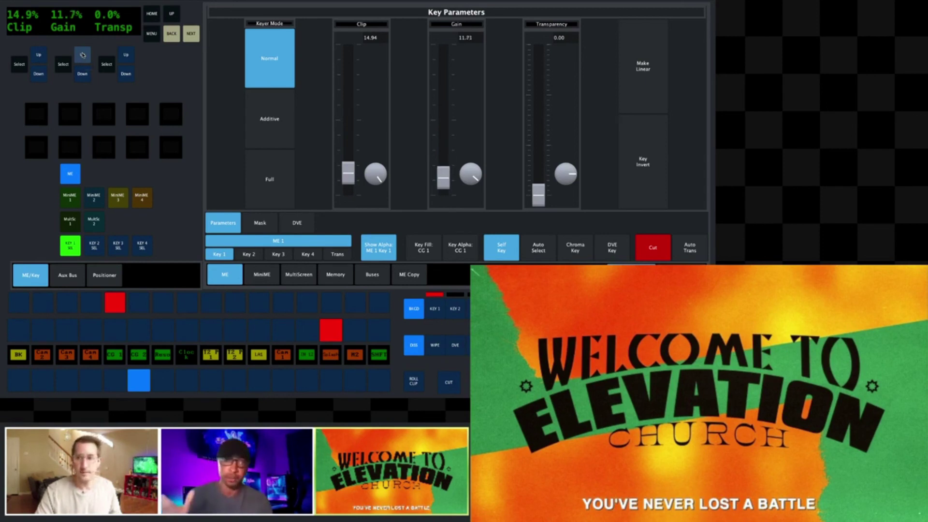
left_click(83, 55)
left_click(83, 55)
left_click(83, 54)
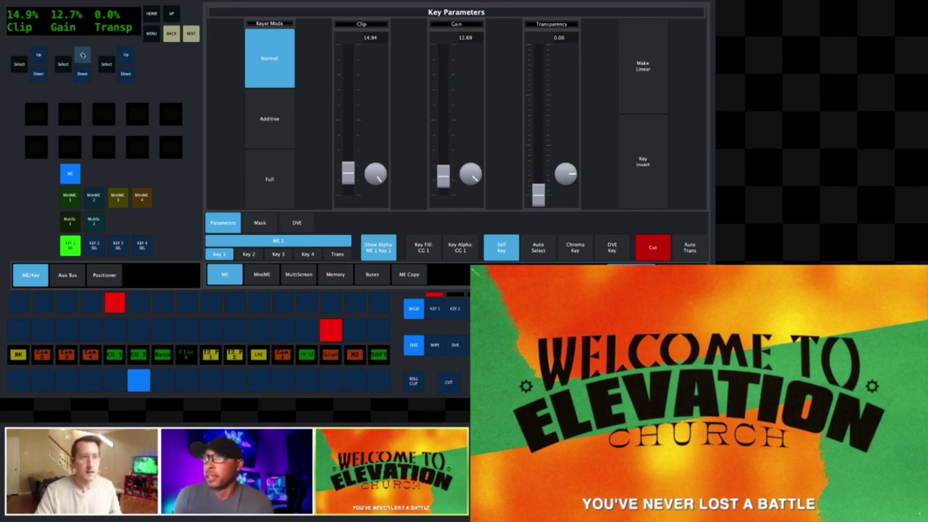
left_click(83, 55)
left_click(83, 54)
left_click(82, 55)
left_click(83, 55)
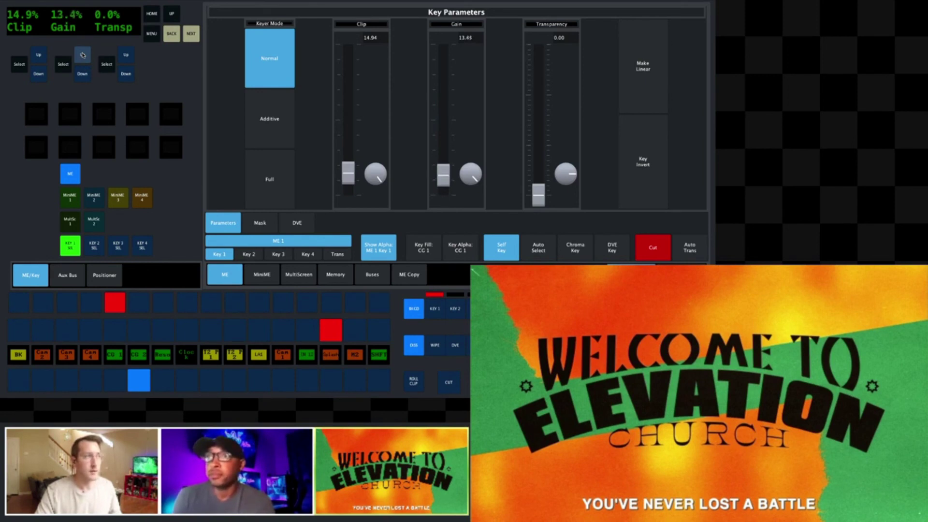